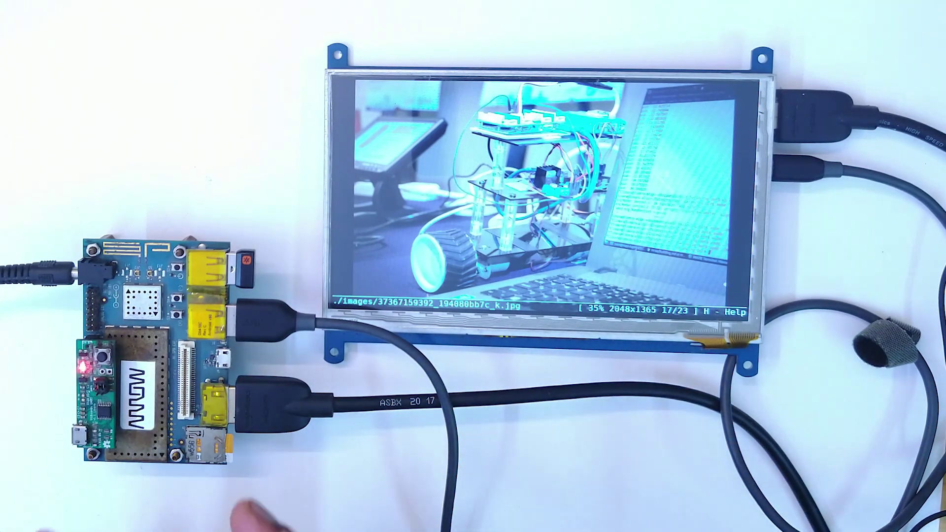
Advance the fbi slideshow three photos to image 20 of 23, the sensor-laden robotics board
{"action": "key", "text": "Right"}
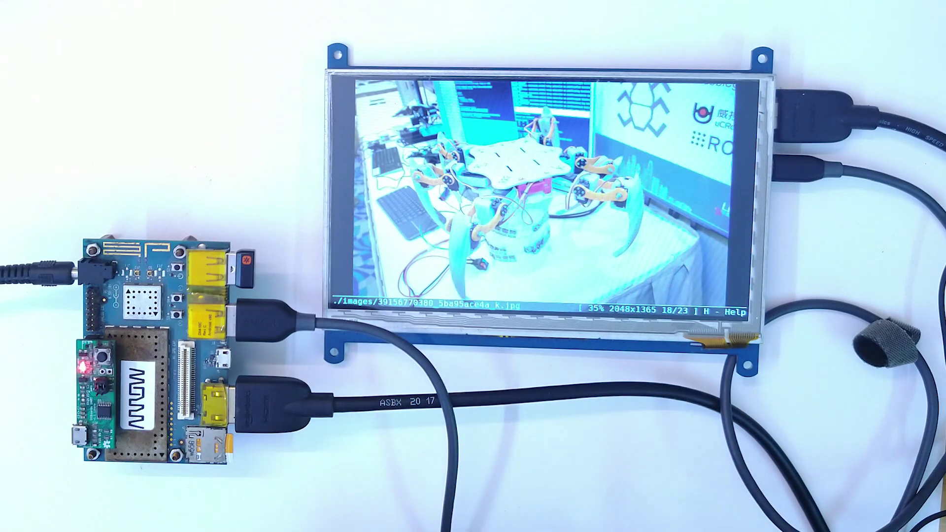
{"action": "key", "text": "Right"}
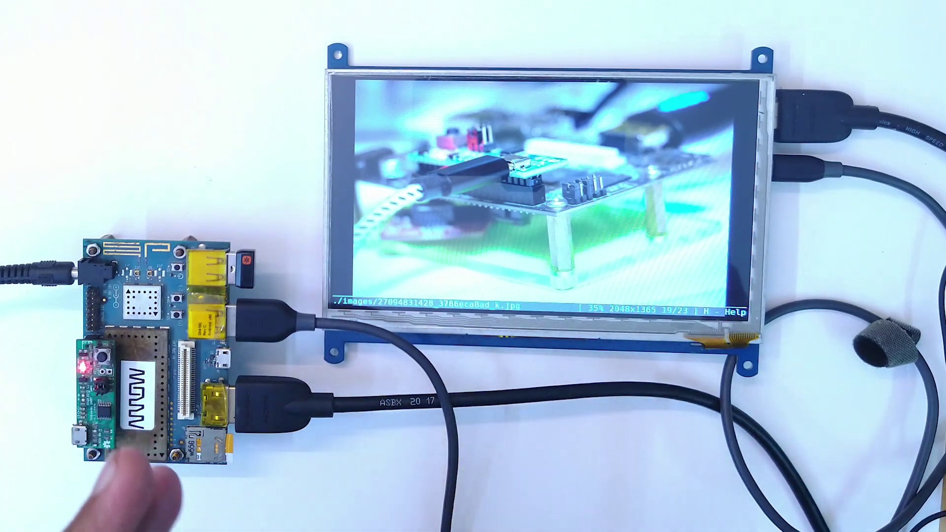
{"action": "key", "text": "Right"}
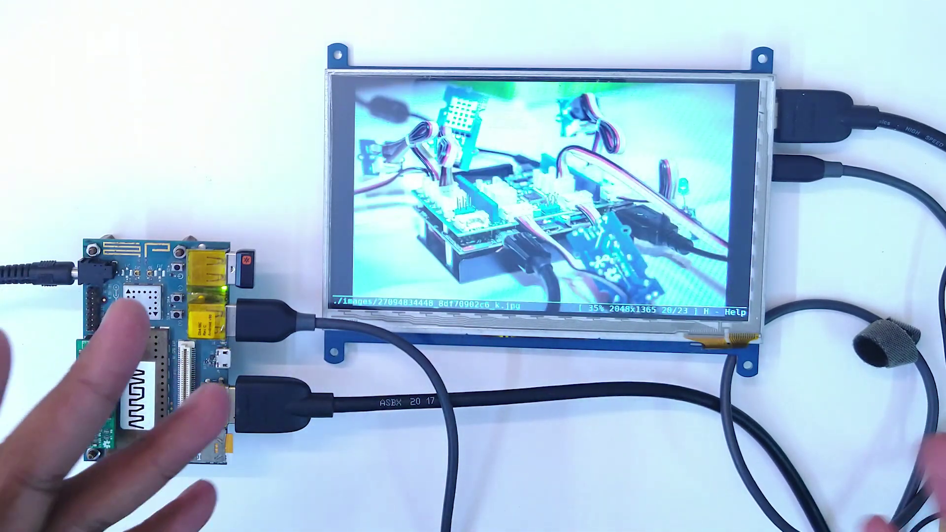